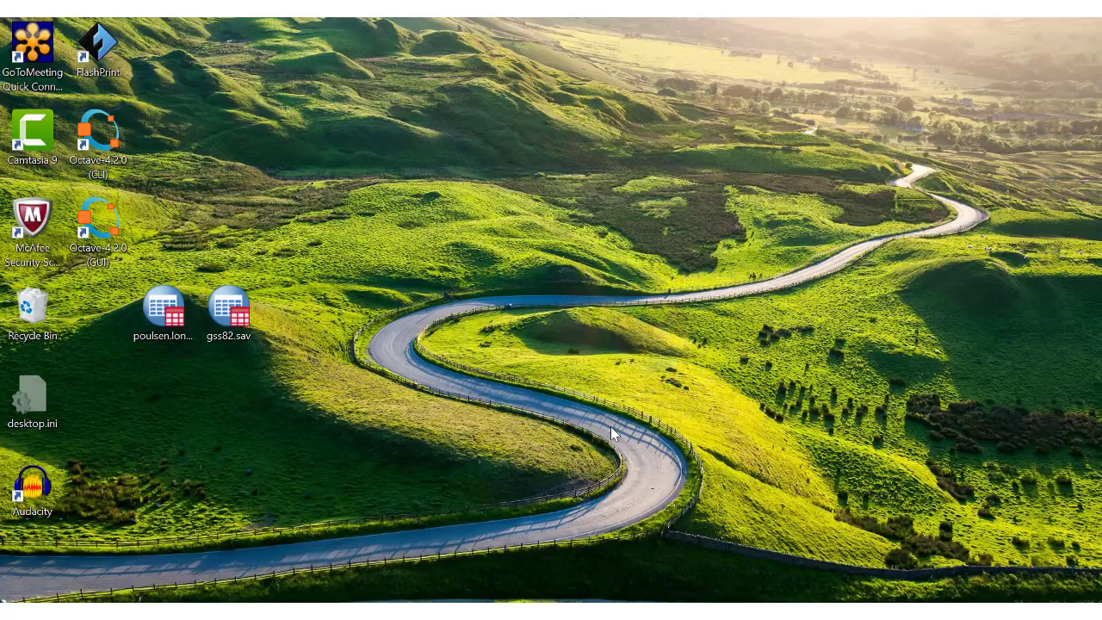
Launch LatentGOLD 5.1 from the Windows desktop
left_click(696, 594)
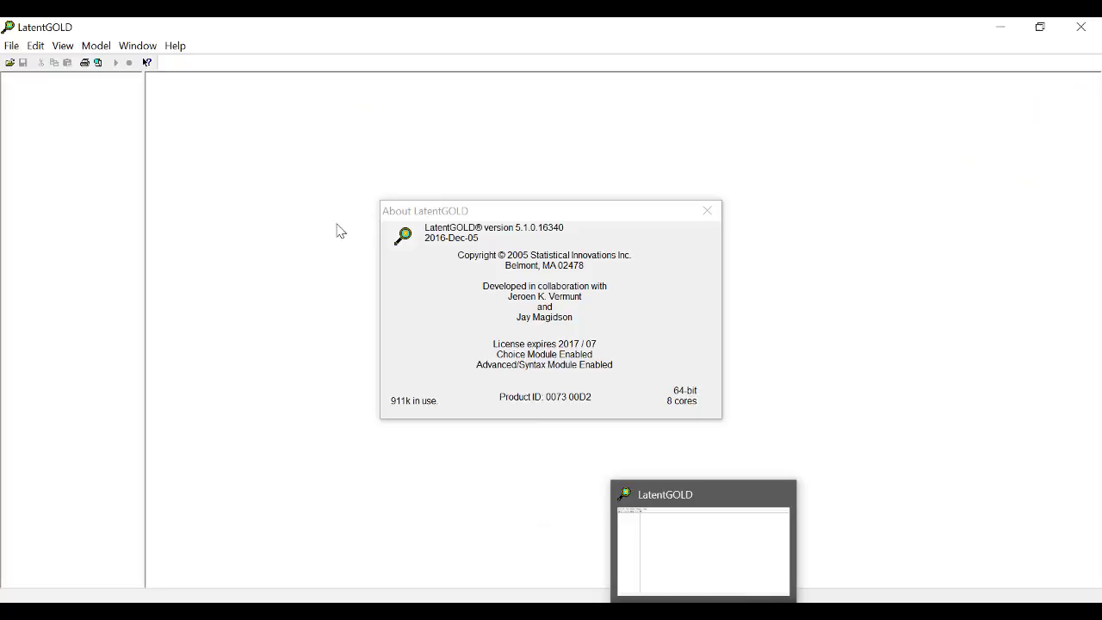
Load gss82.sav from the Desktop and un-maximize the LatentGOLD window
left_click(9, 63)
left_click(339, 223)
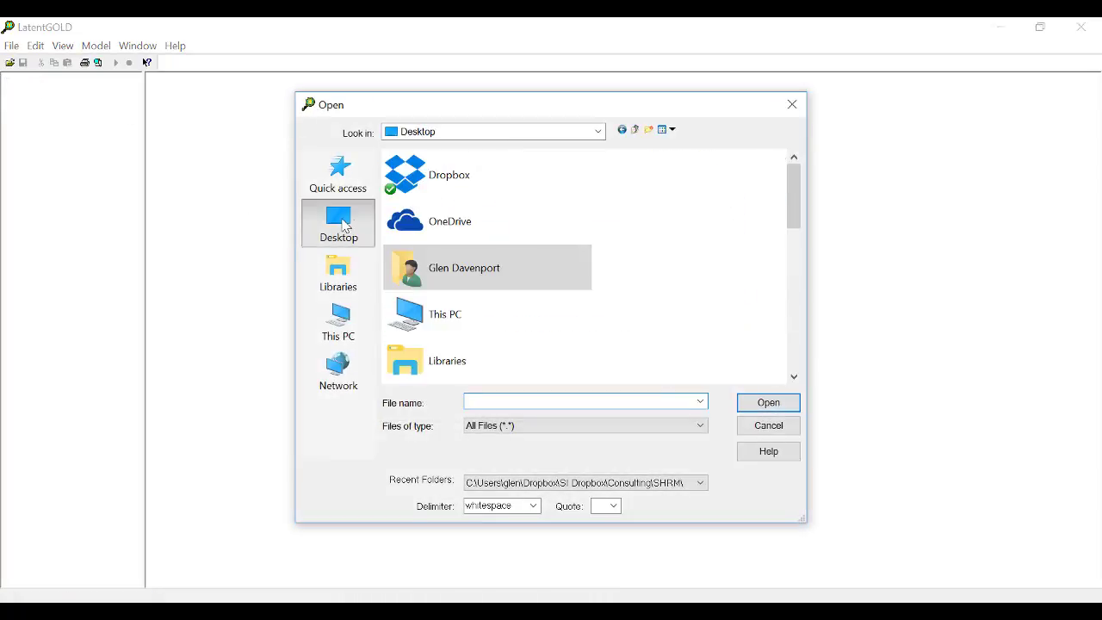
scroll(477, 313, "down", 5)
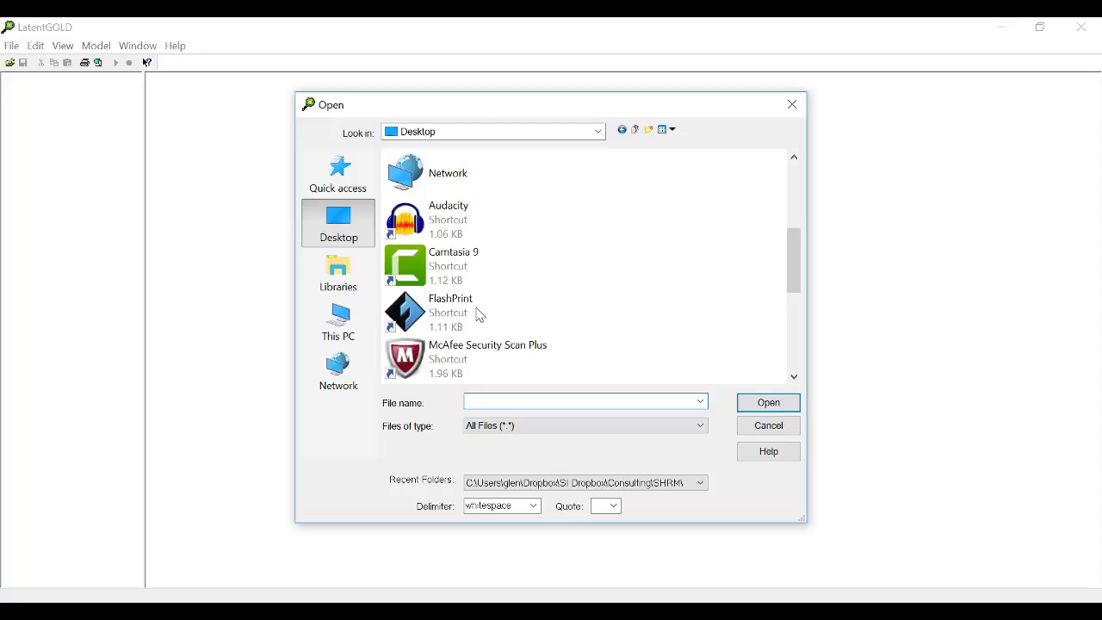
scroll(480, 315, "down", 3)
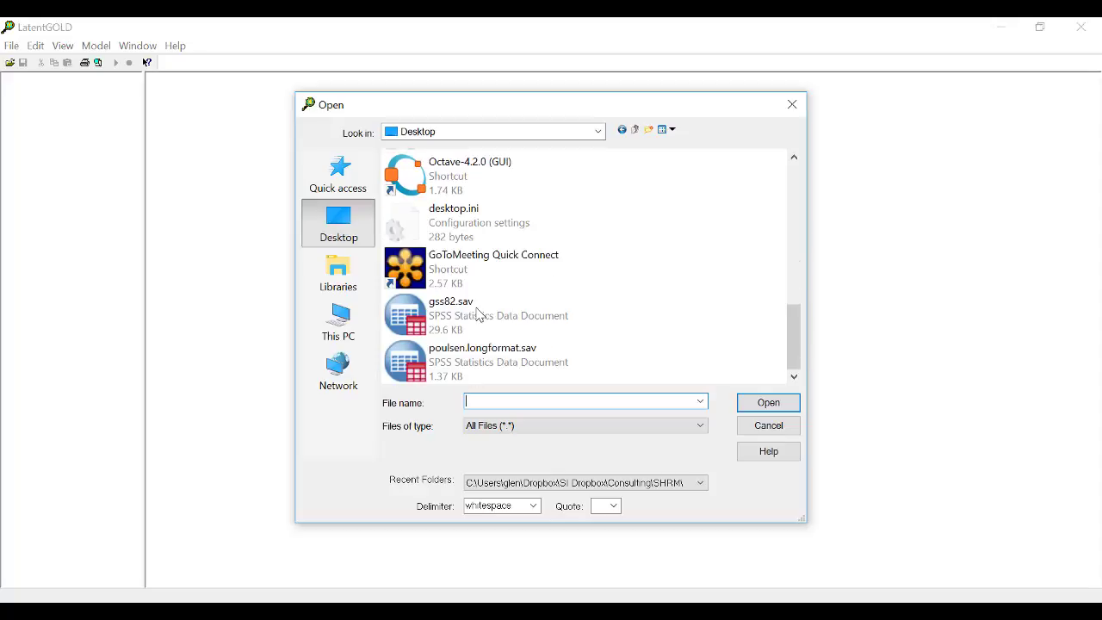
double_click(457, 307)
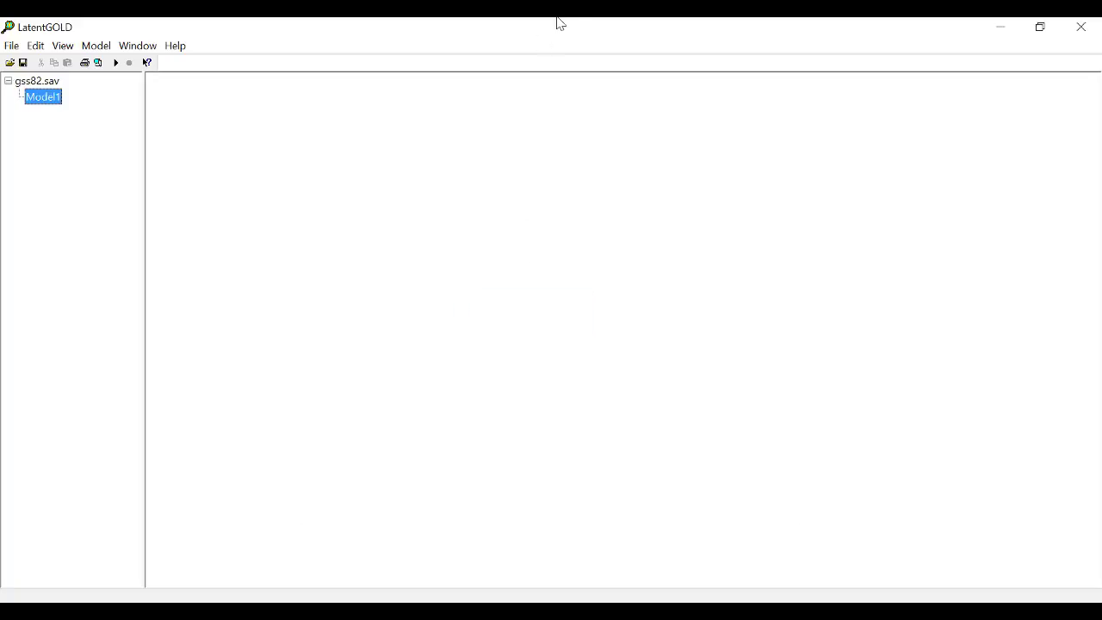
left_click_drag(548, 29, 638, 124)
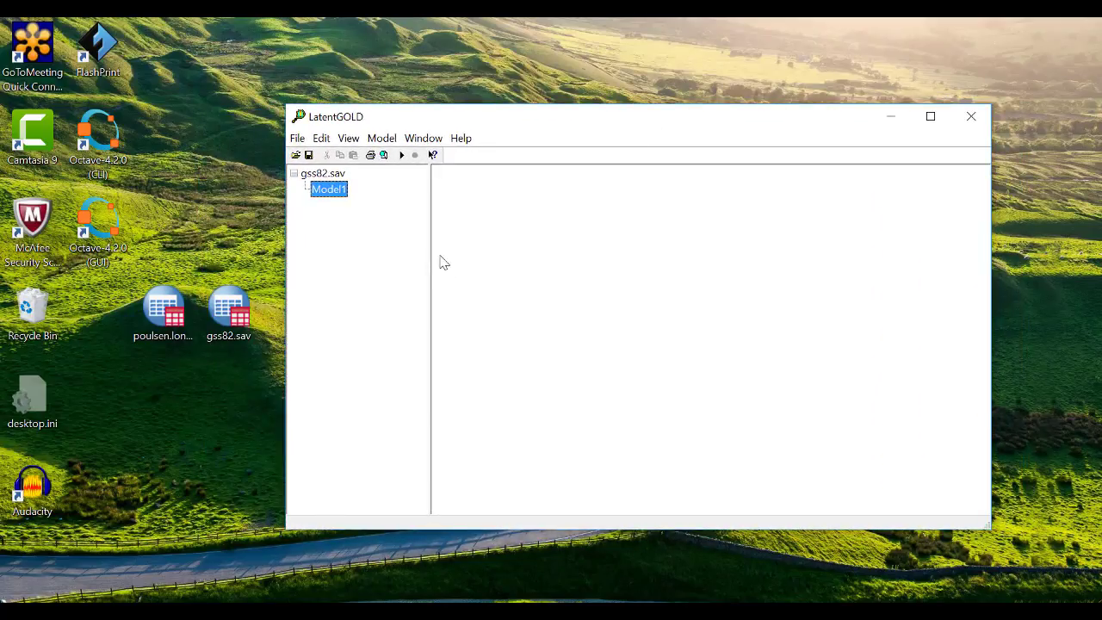
Make Model1 a cluster model estimating 1-4 clusters
right_click(330, 188)
left_click(379, 196)
left_click(607, 386)
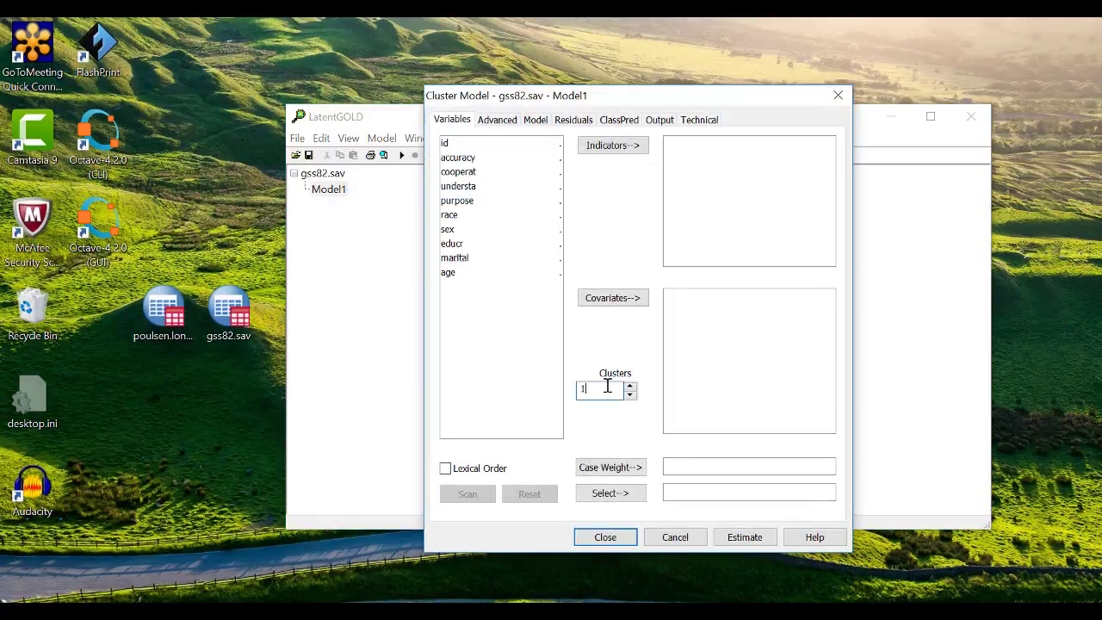
type("-4")
Add accuracy, cooperat, understa and purpose as nominal indicators, scan, and estimate
left_click_drag(449, 158, 465, 201)
left_click(612, 144)
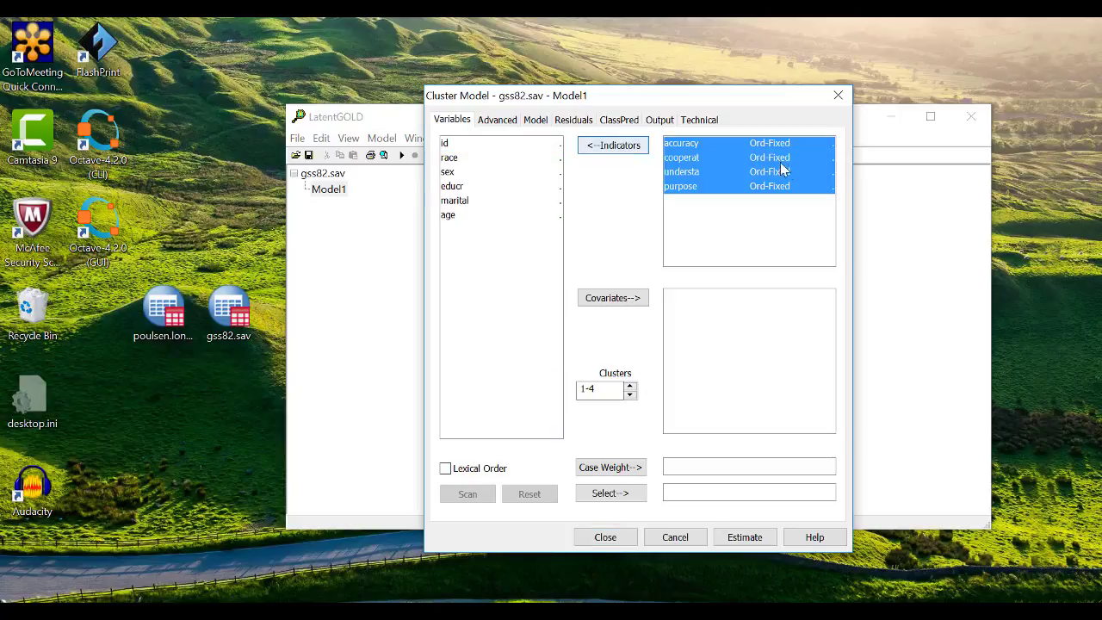
right_click(775, 162)
left_click(818, 190)
left_click(467, 495)
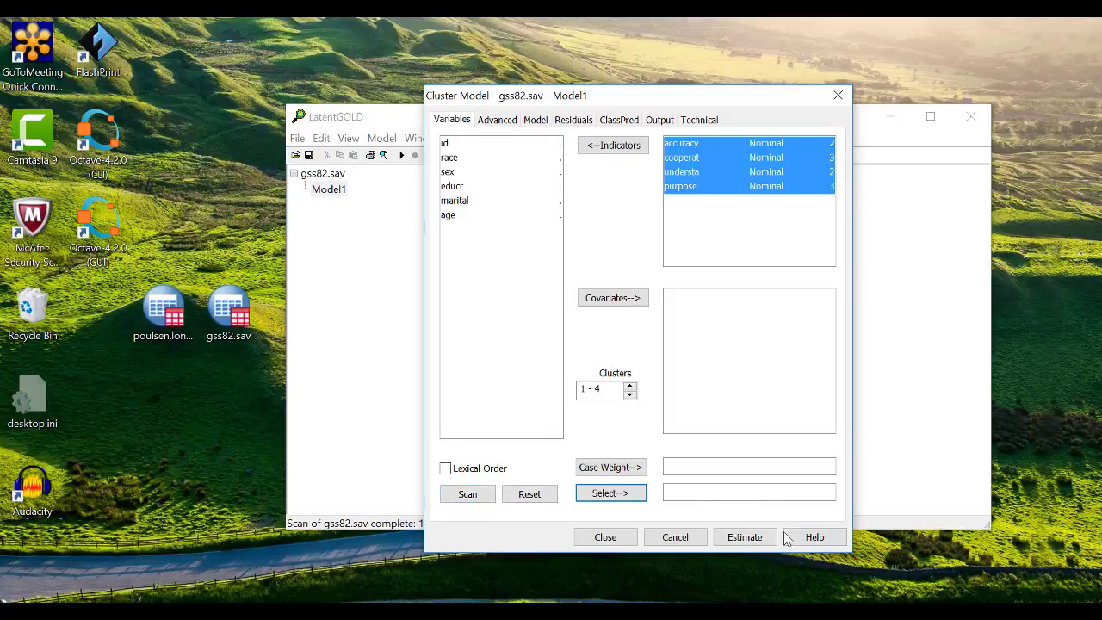
left_click(745, 539)
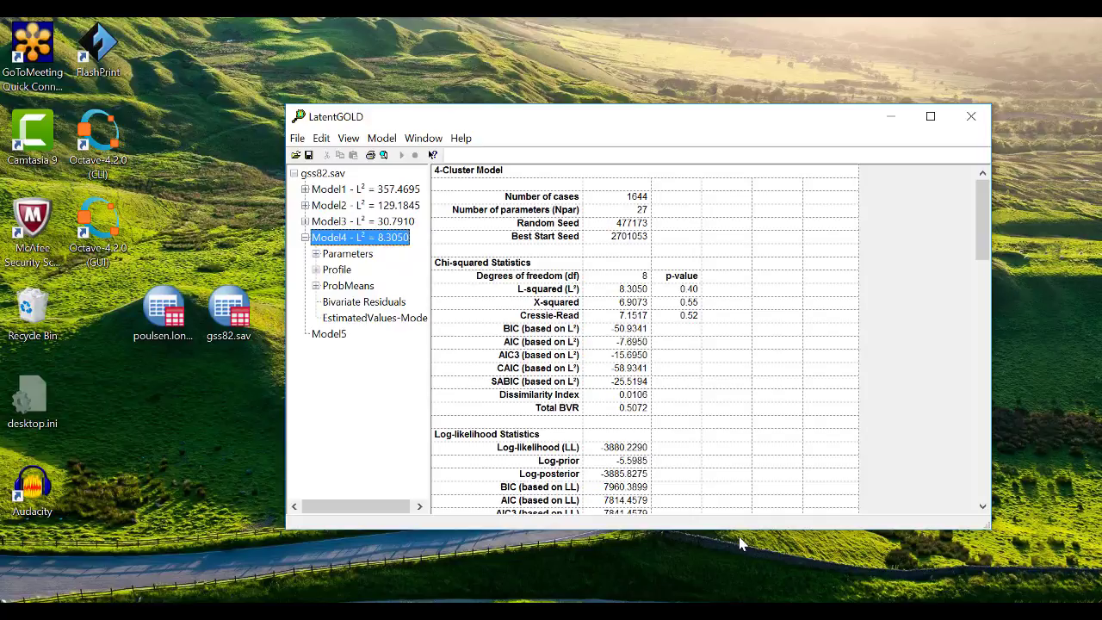
Show the gss82.sav summary comparing LL, BIC, Npar, L² and df across the four models
left_click(321, 174)
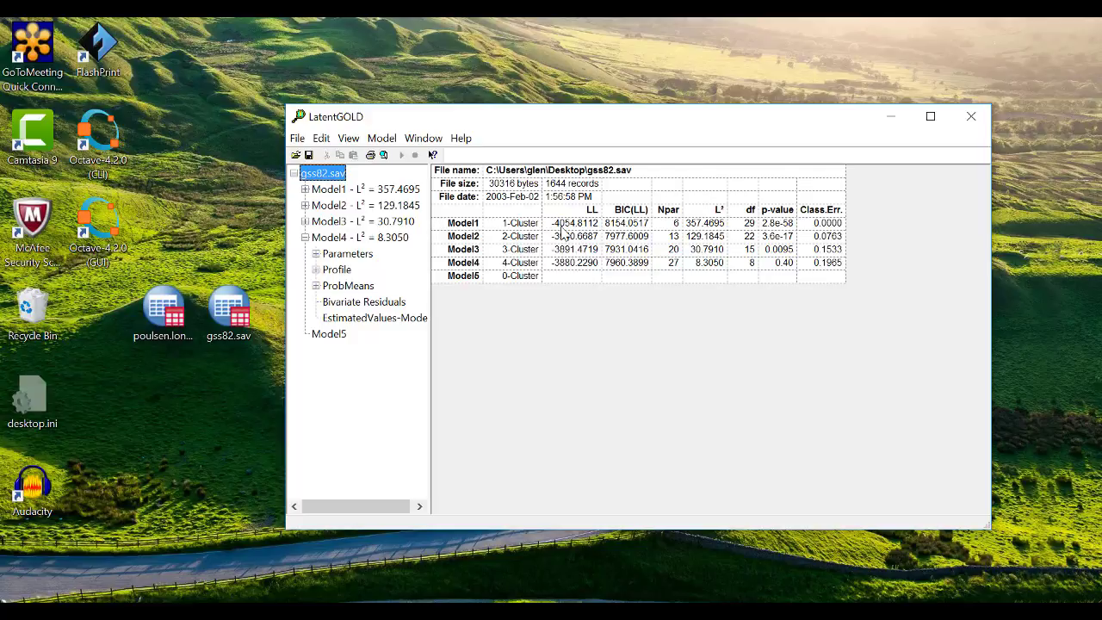
Add BIC(L²) and AIC(L²) columns to the model summary table
right_click(561, 234)
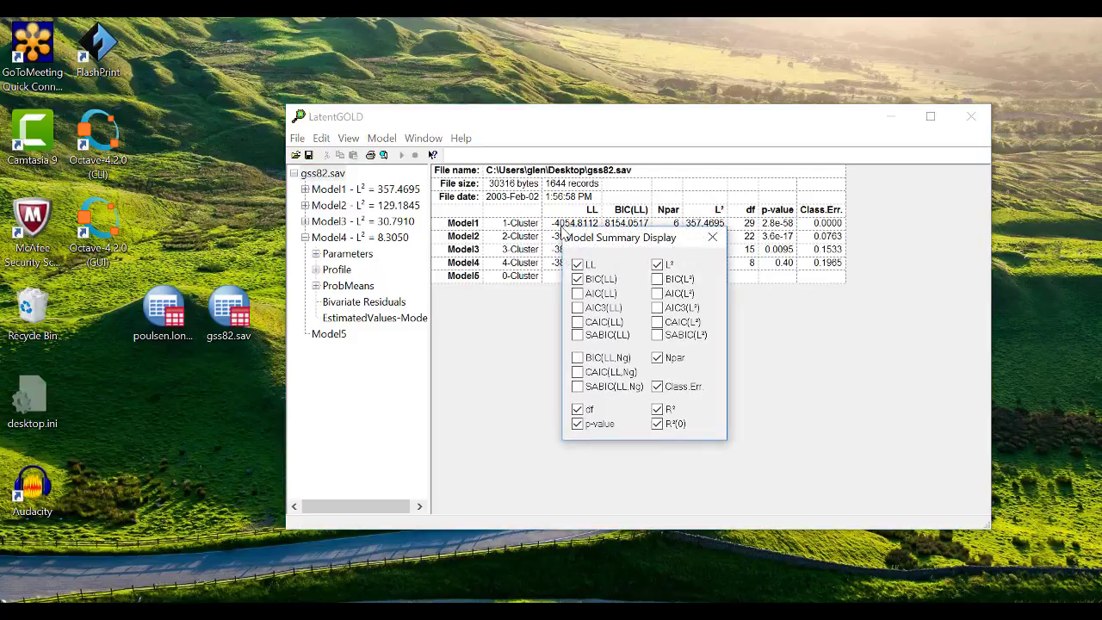
left_click(659, 293)
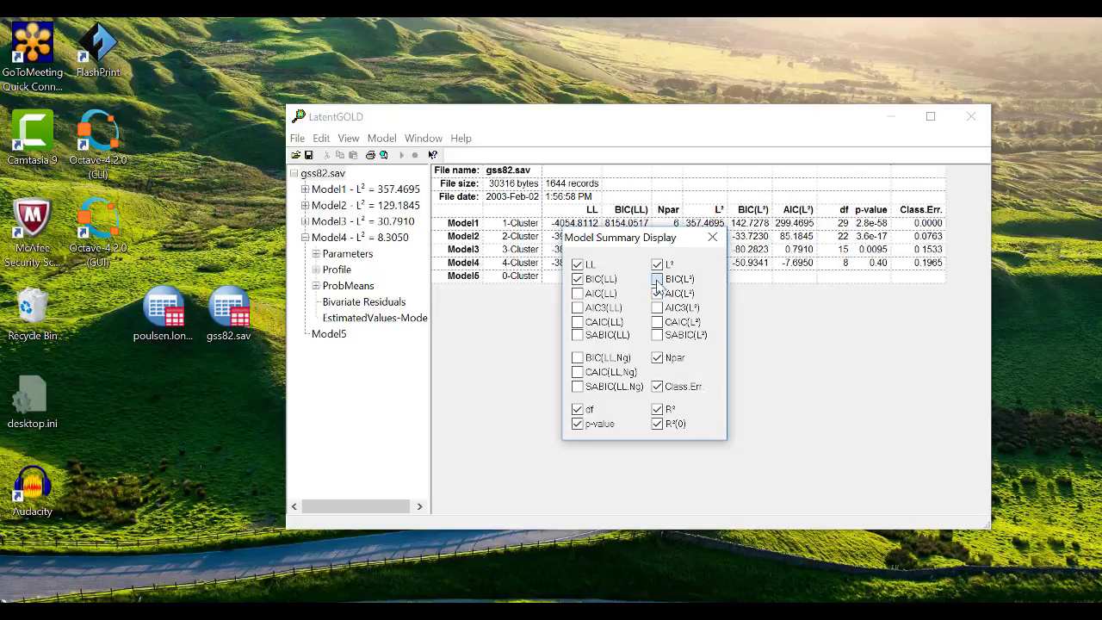
left_click(713, 237)
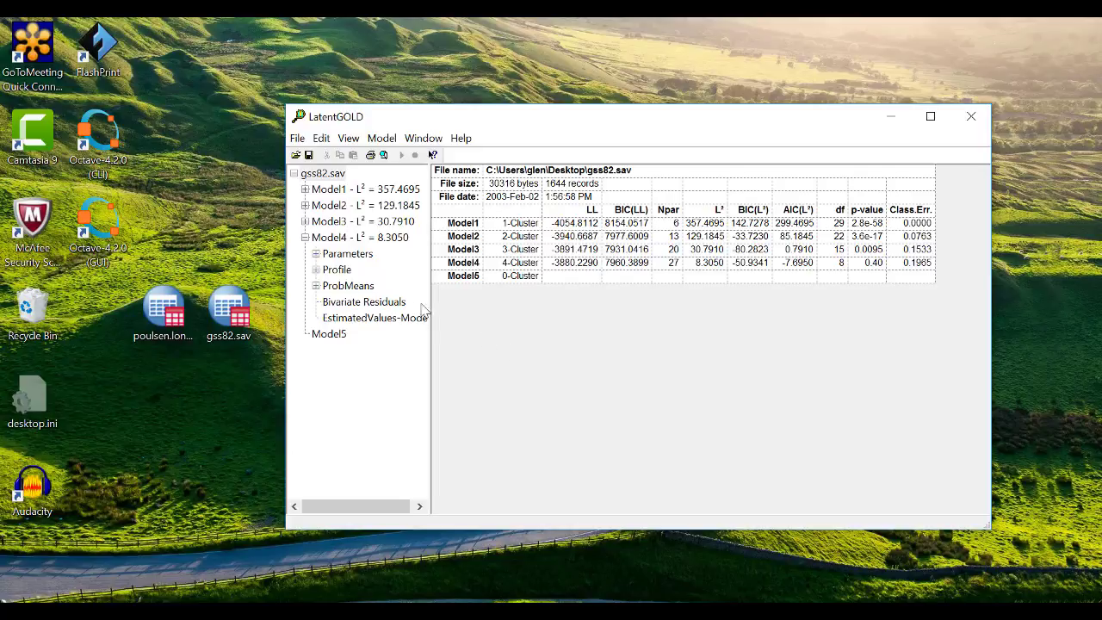
Show Model4's statistics and scroll down to its Modal and Proportional classification tables
left_click(336, 239)
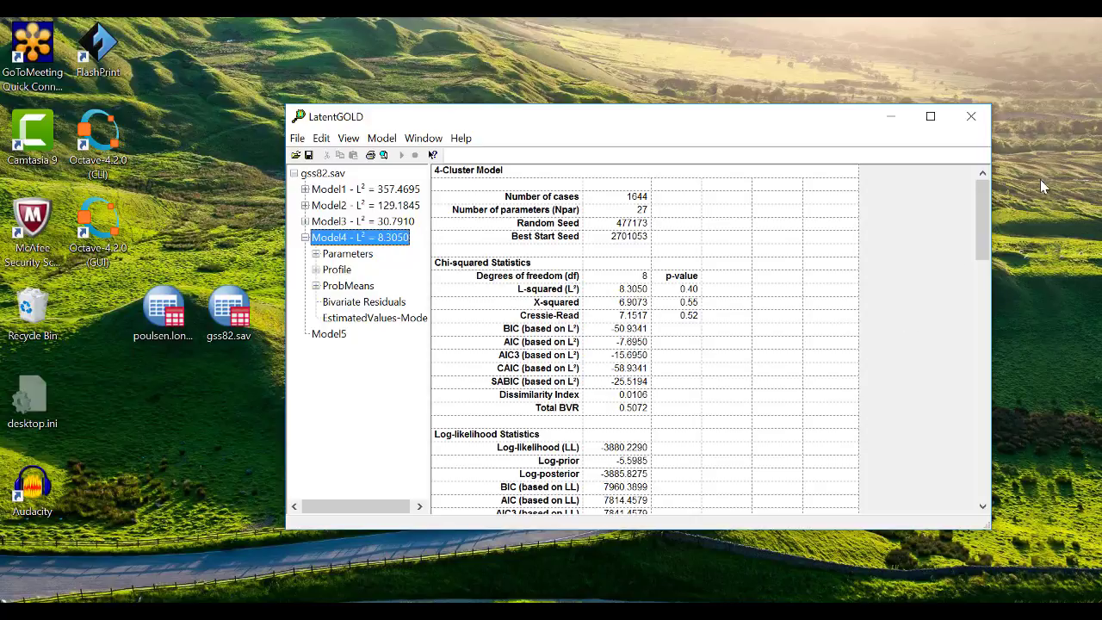
left_click_drag(983, 219, 972, 334)
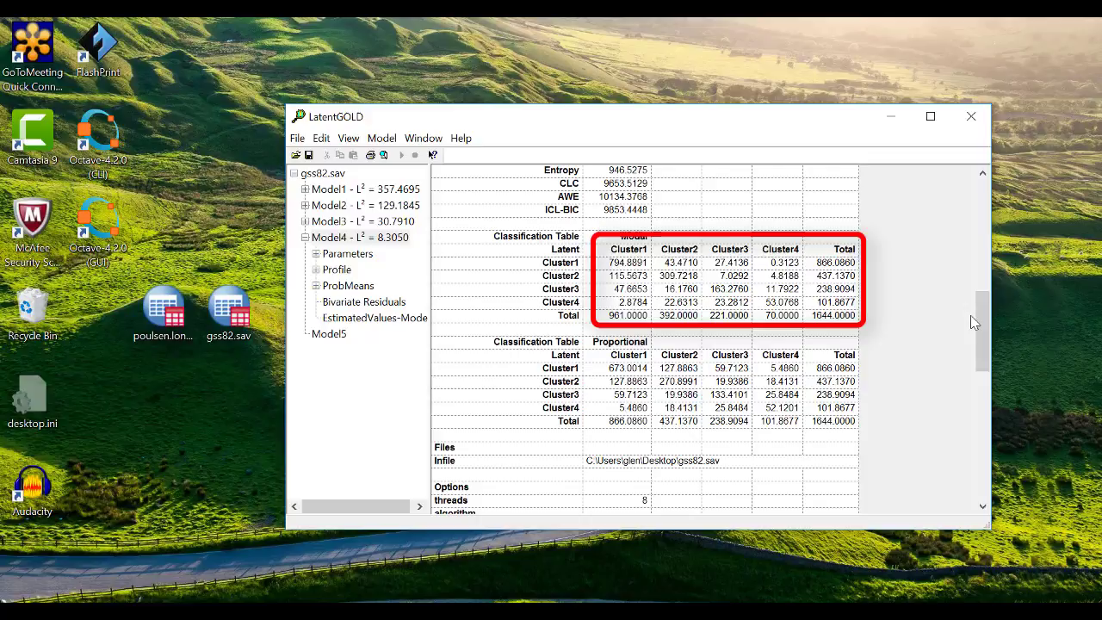
Show Model4's parameter estimates with z-value and standard error columns added
left_click(345, 257)
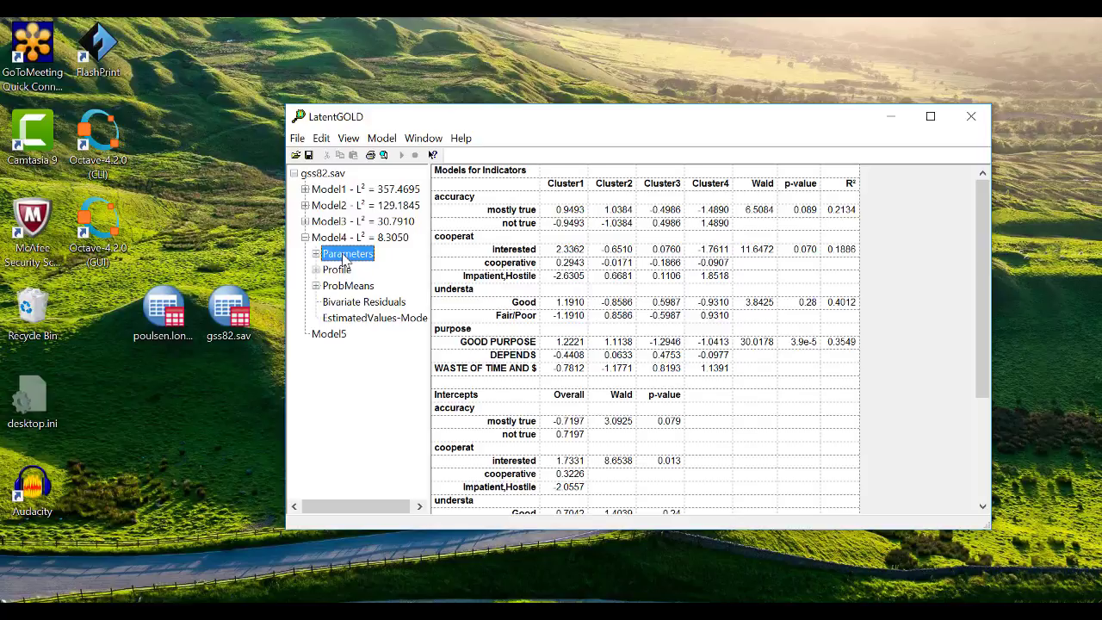
right_click(802, 404)
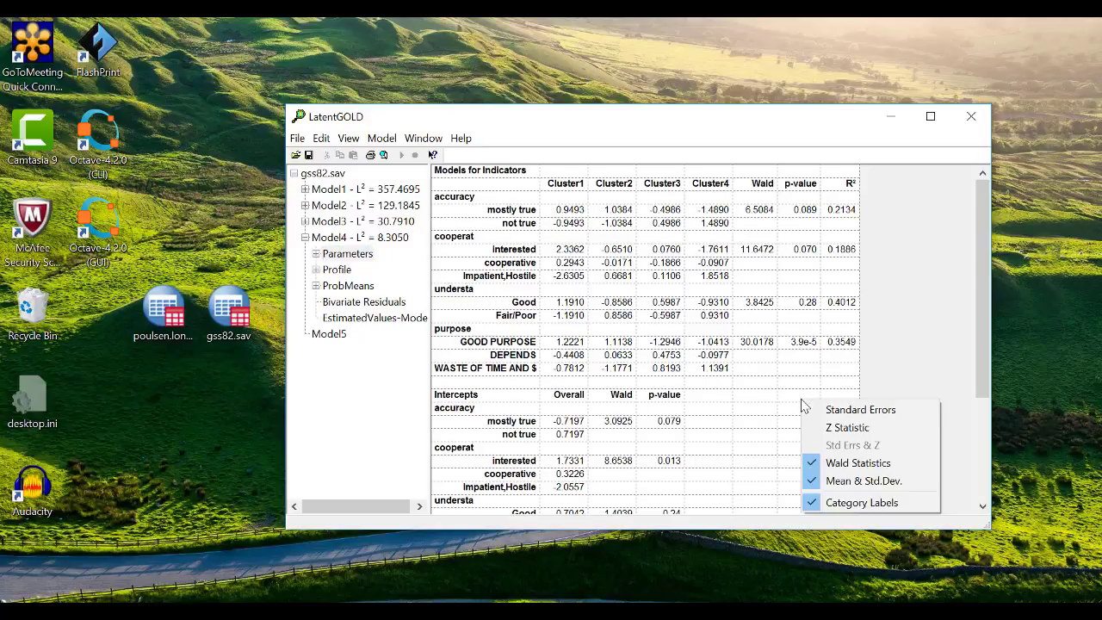
left_click(839, 427)
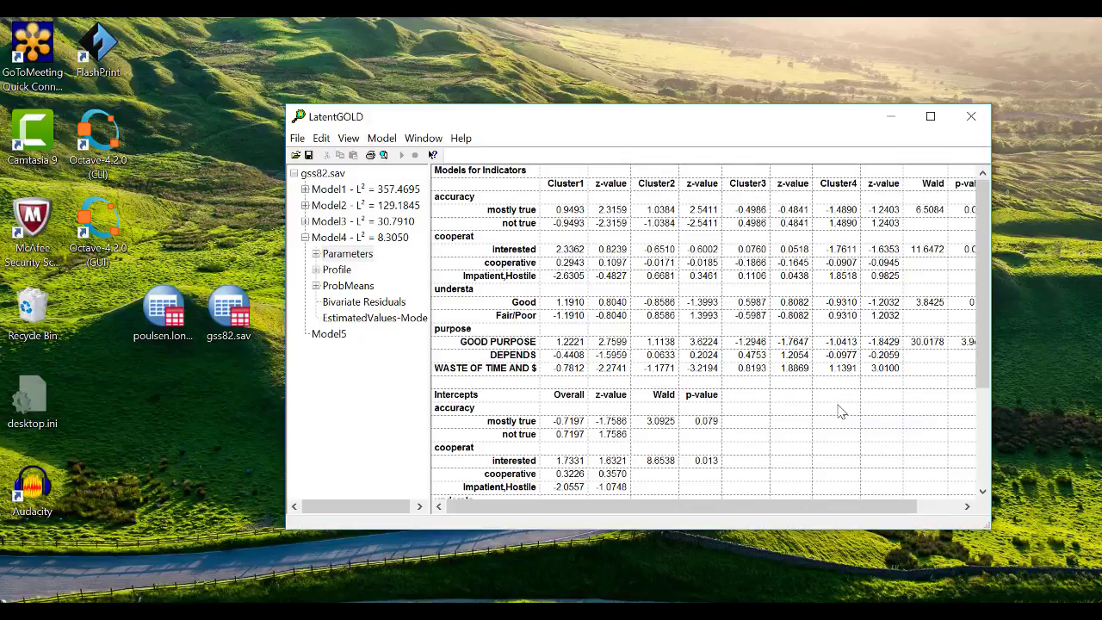
right_click(809, 397)
left_click(839, 406)
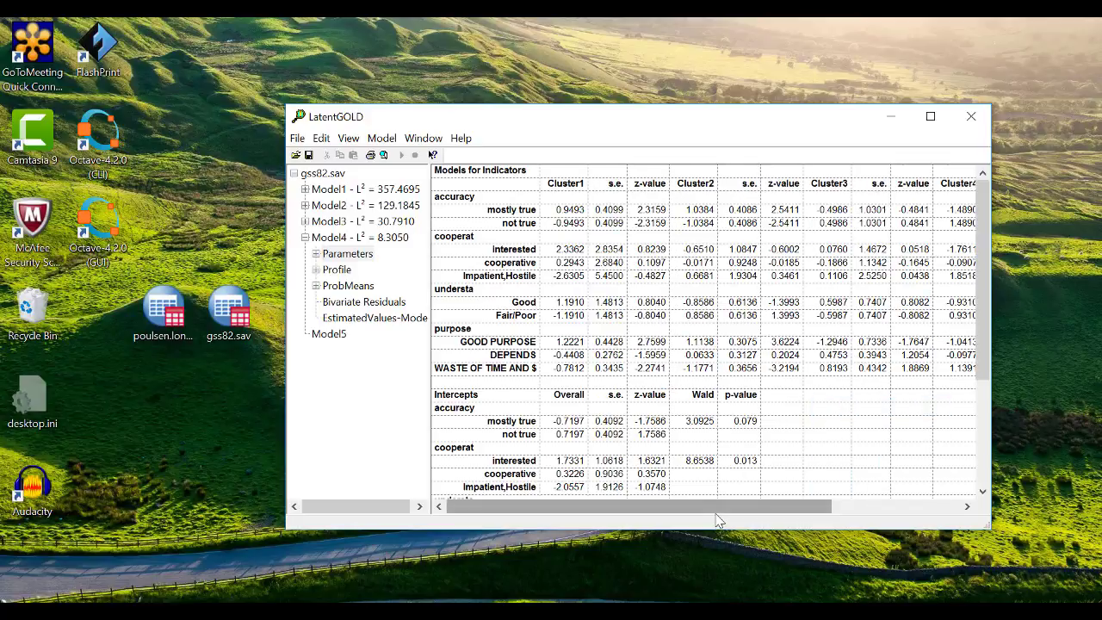
Show Model4's Profile with cluster sizes 0.5266, 0.2659, 0.1454 and 0.0621
left_click(338, 270)
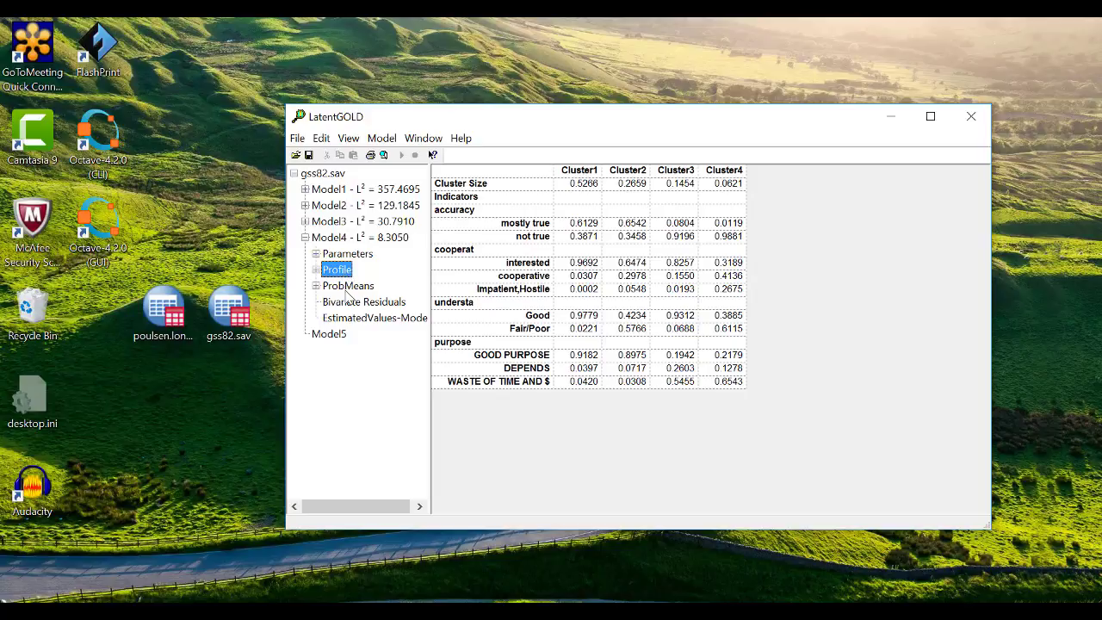
View Model4's ProbMeans table, then its bivariate residuals table
left_click(341, 289)
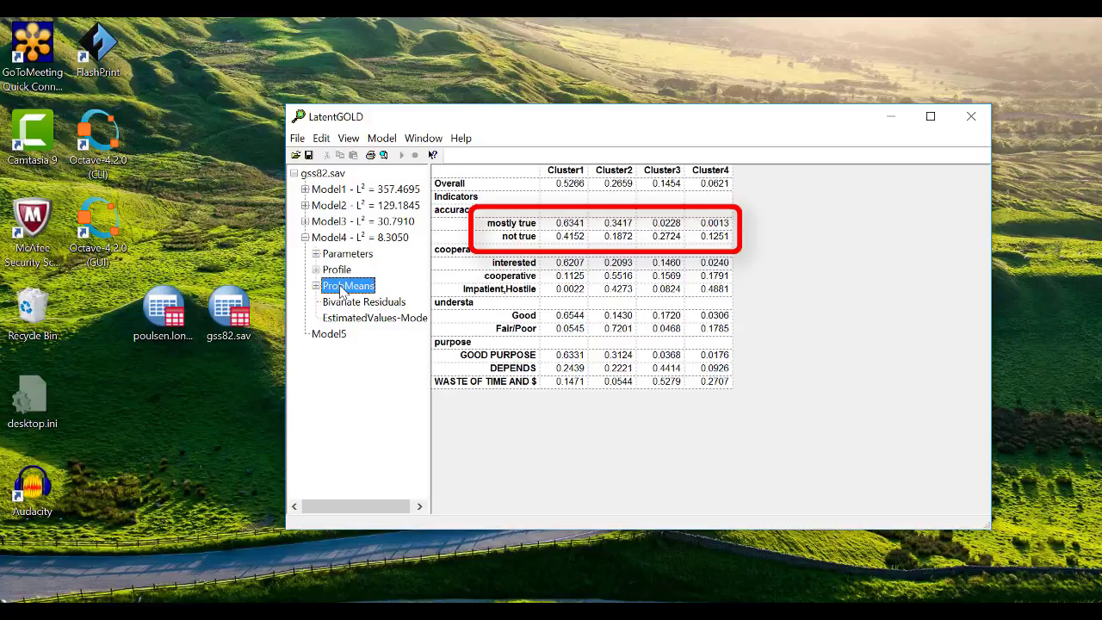
left_click(351, 303)
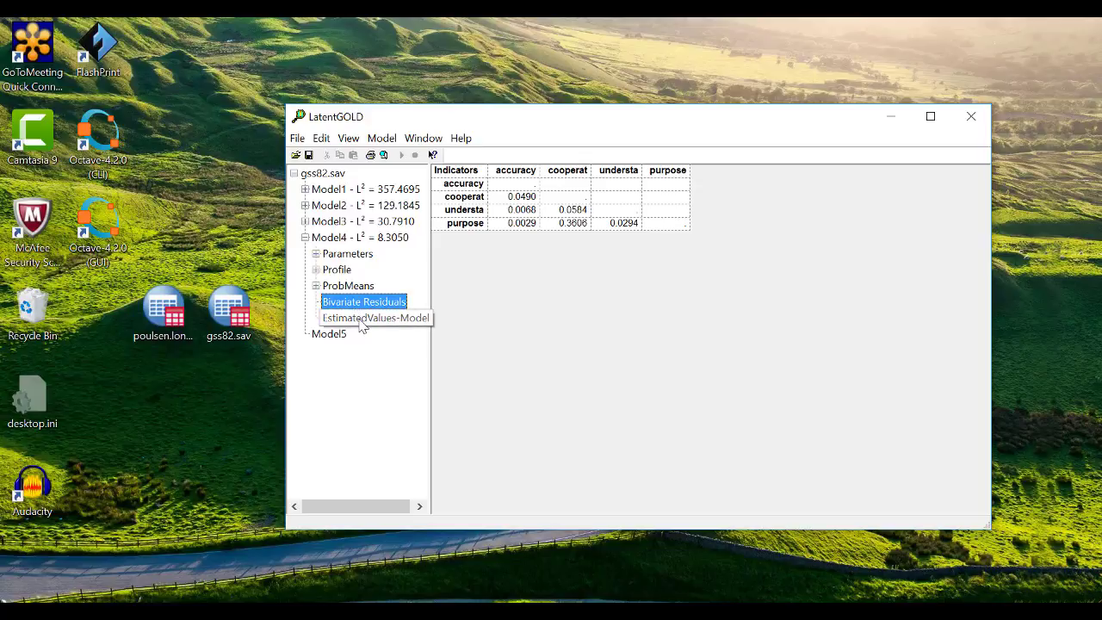
Show Model4's EstimatedValues-Model tables and scroll to the purpose indicator
left_click(361, 320)
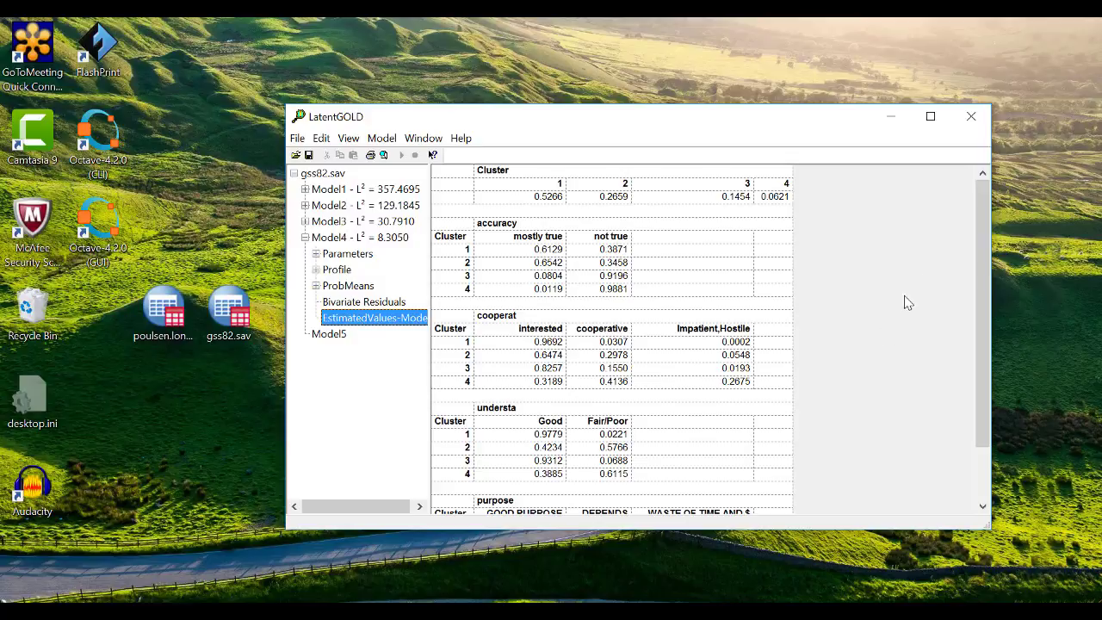
left_click_drag(981, 241, 981, 292)
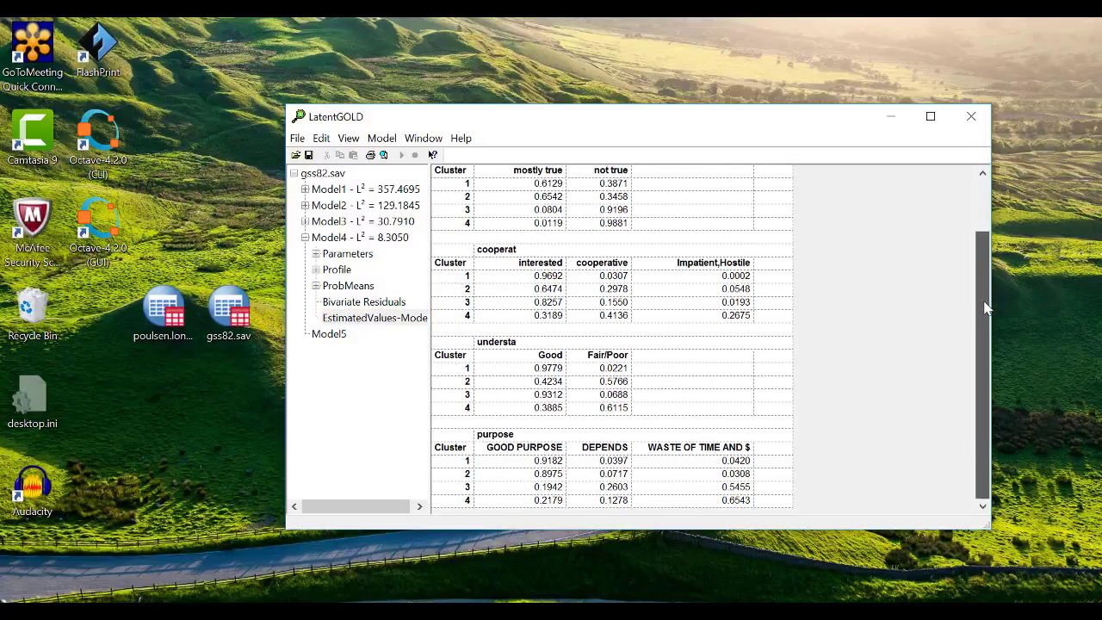